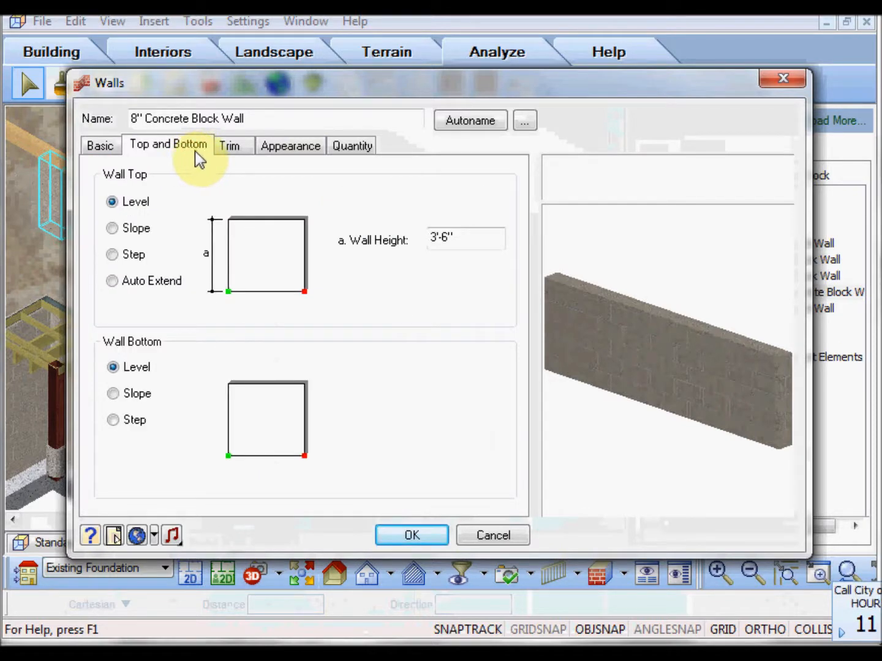
Review the trim, appearance and quantity settings of the 8" Concrete Block Wall.
left_click(229, 146)
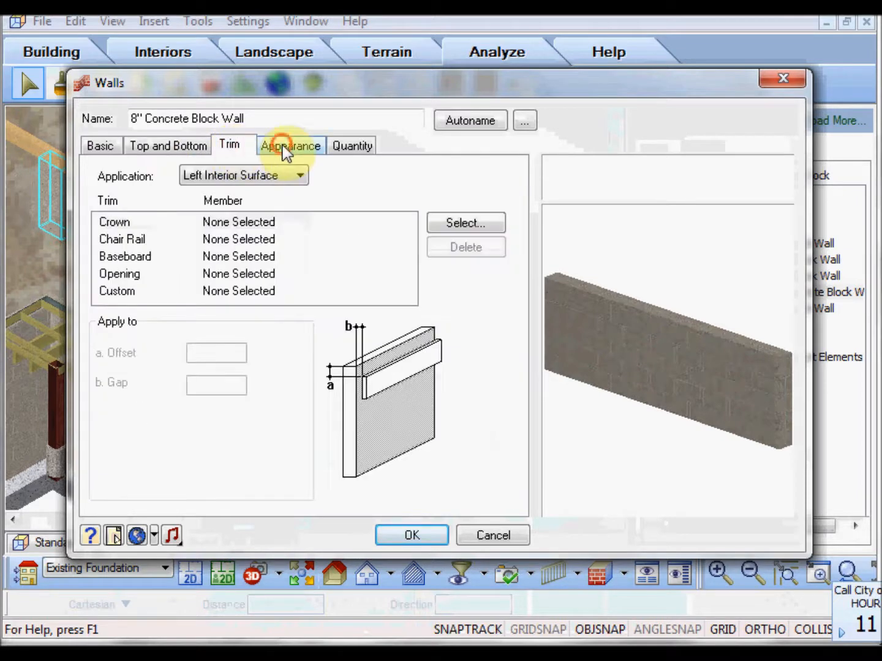
left_click(289, 147)
left_click(349, 146)
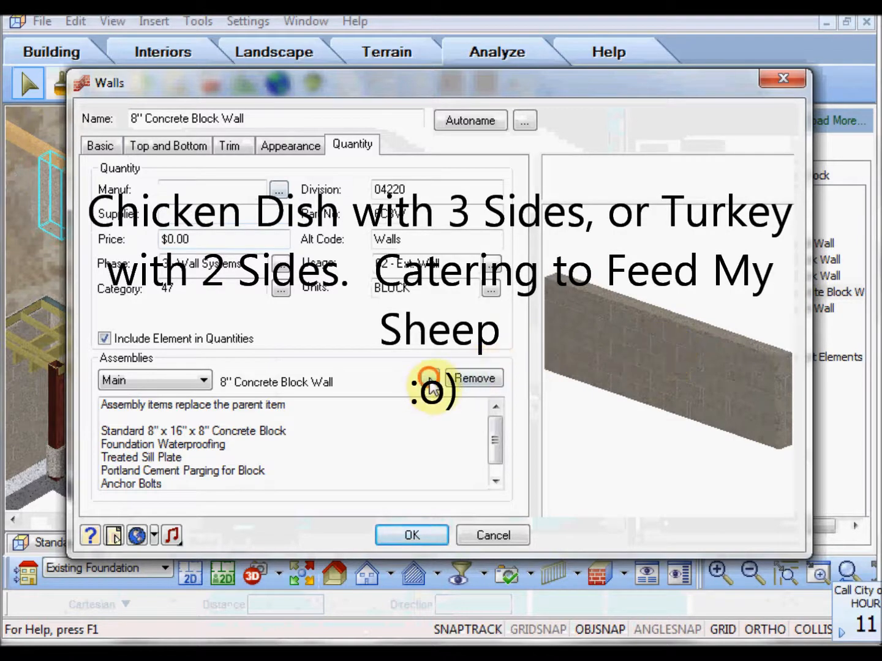
Inspect the count formula for the standard concrete block in the 8" Concrete Block Wall assembly.
left_click(428, 379)
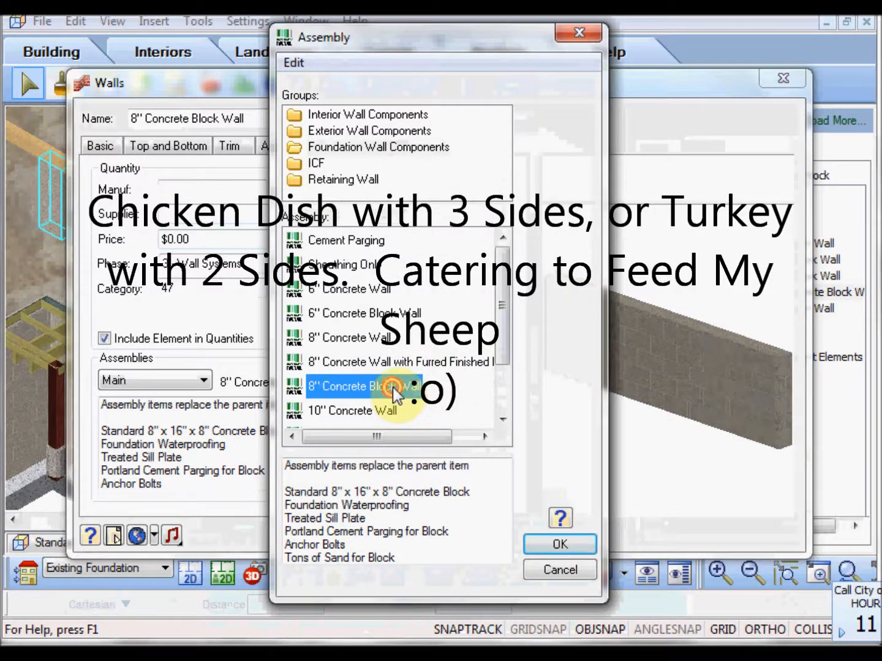
double_click(394, 387)
left_click(377, 283)
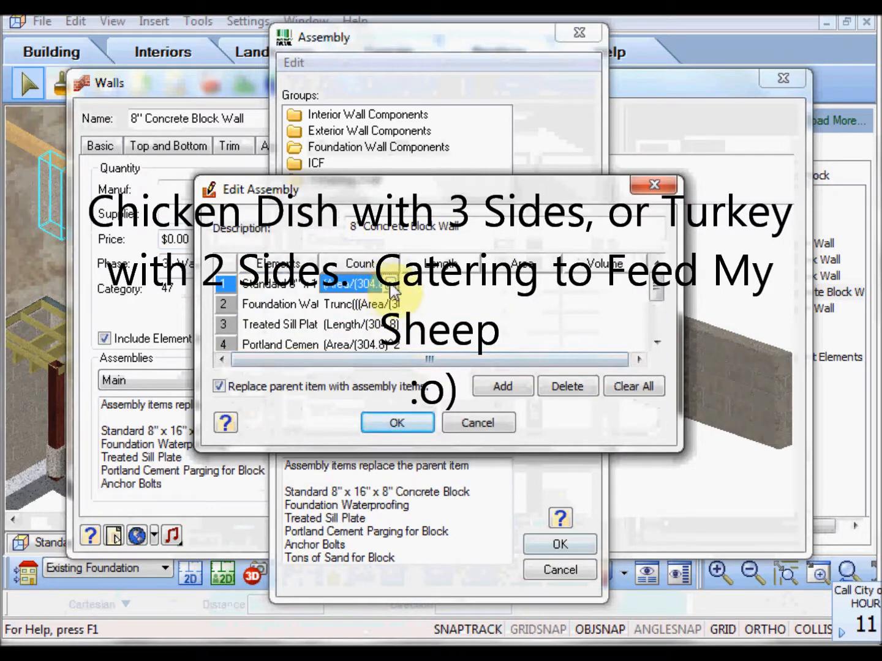
left_click(389, 285)
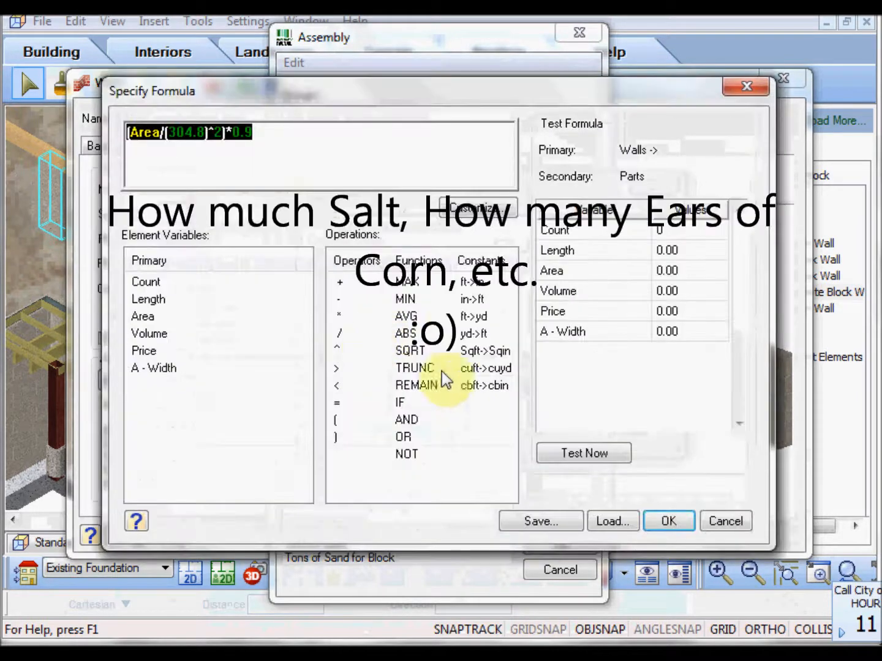
left_click(658, 526)
left_click(396, 423)
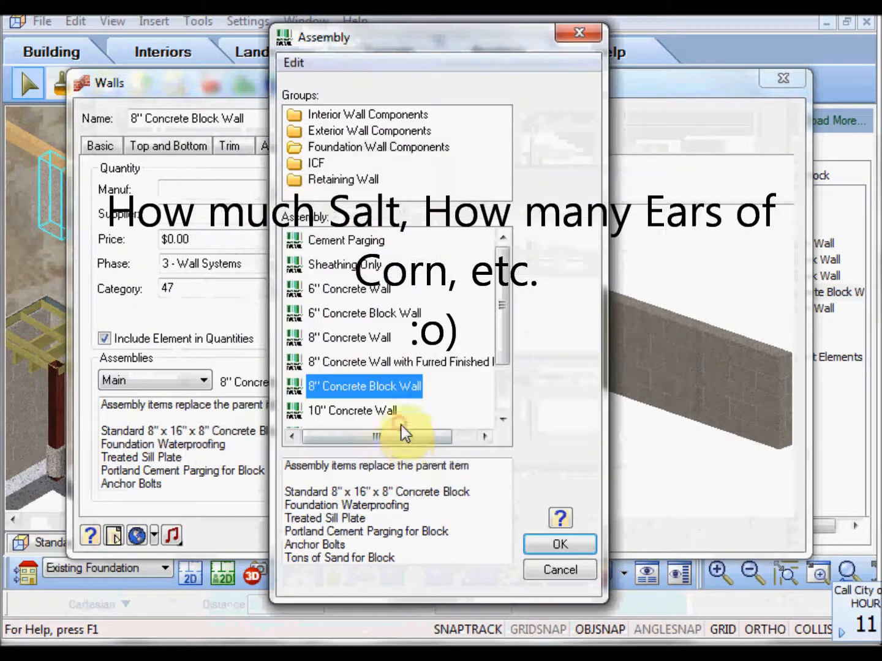
left_click(562, 543)
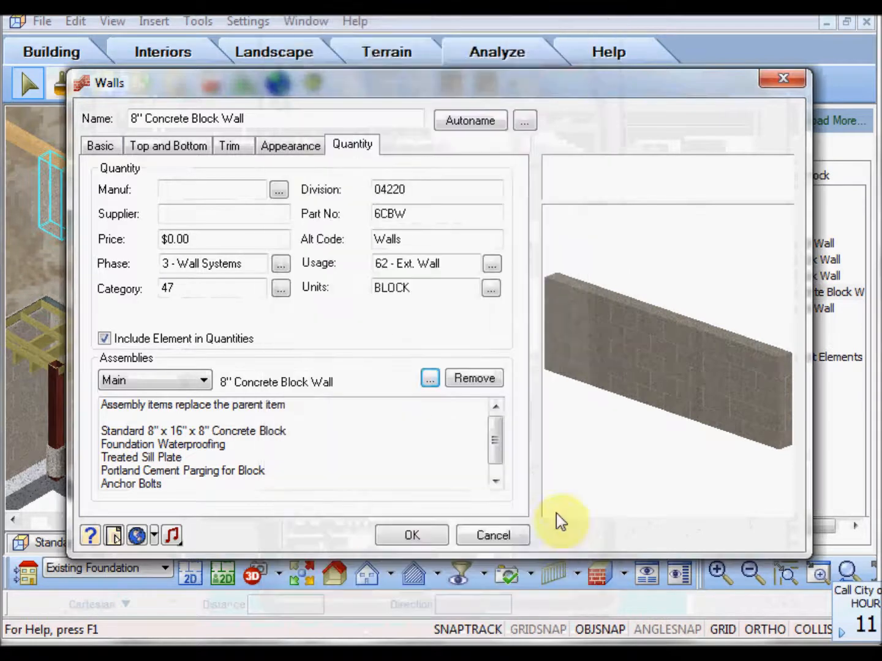
Set the masonry wall's core width to 18" and check its thickness in the rotated preview.
left_click(282, 147)
left_click(101, 145)
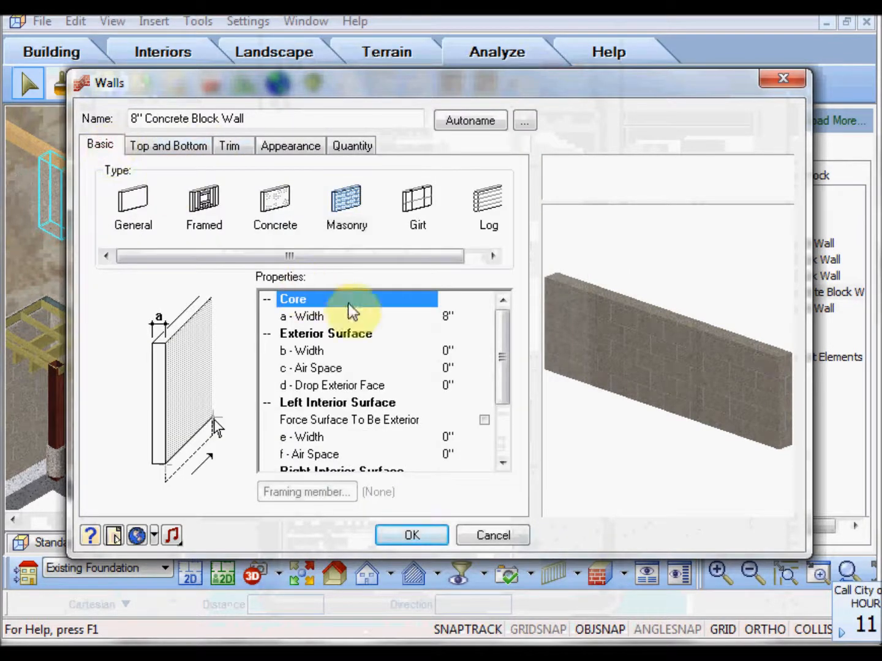
left_click(444, 317)
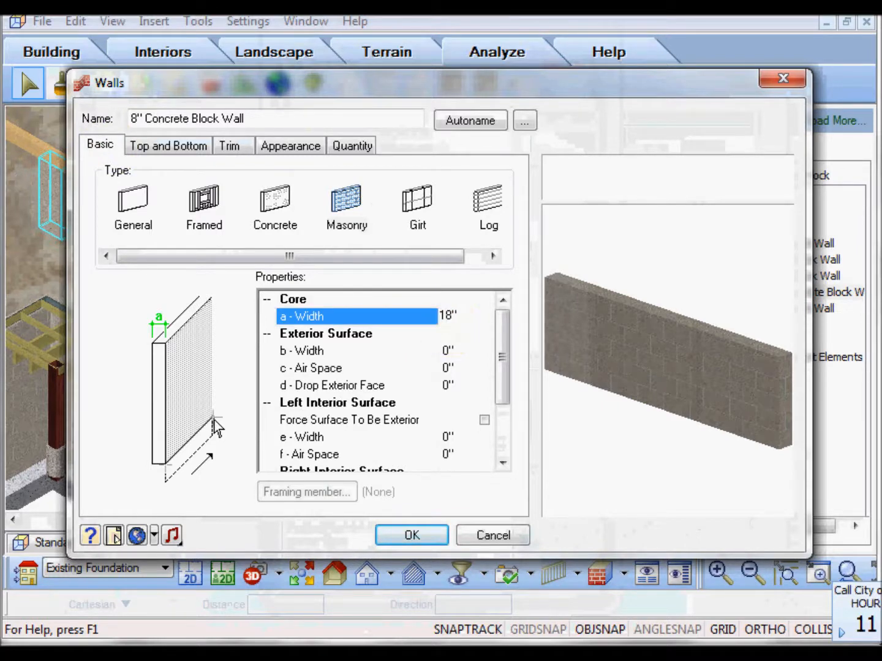
left_click_drag(670, 349, 657, 372)
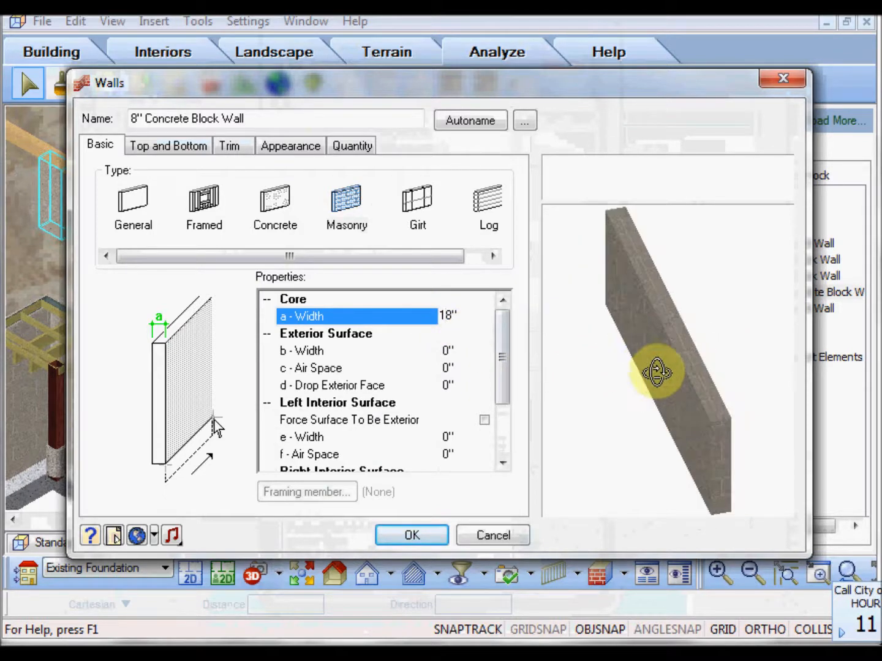
left_click(454, 353)
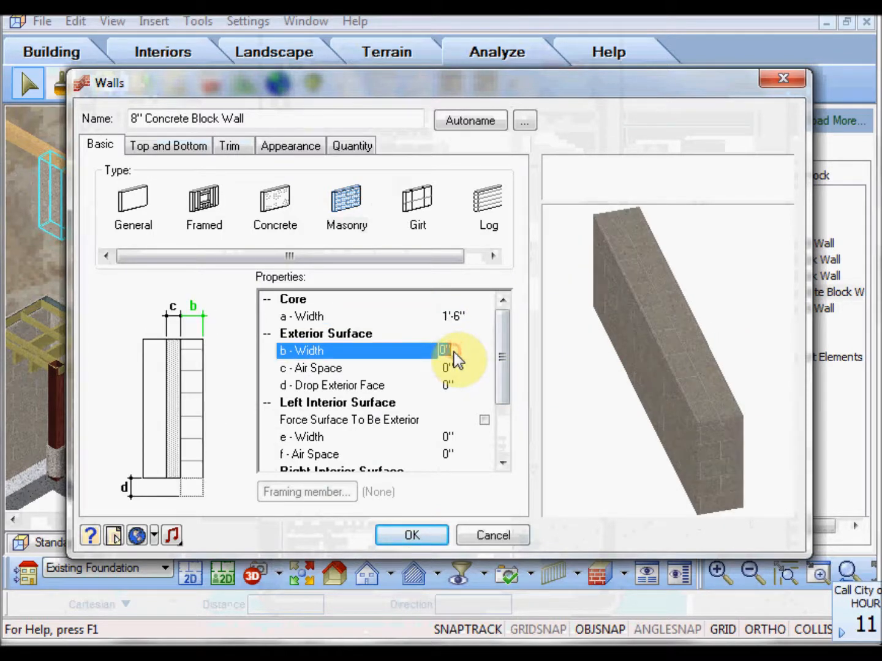
Set the wall's core width to 8" and accept the wall settings.
left_click(456, 317)
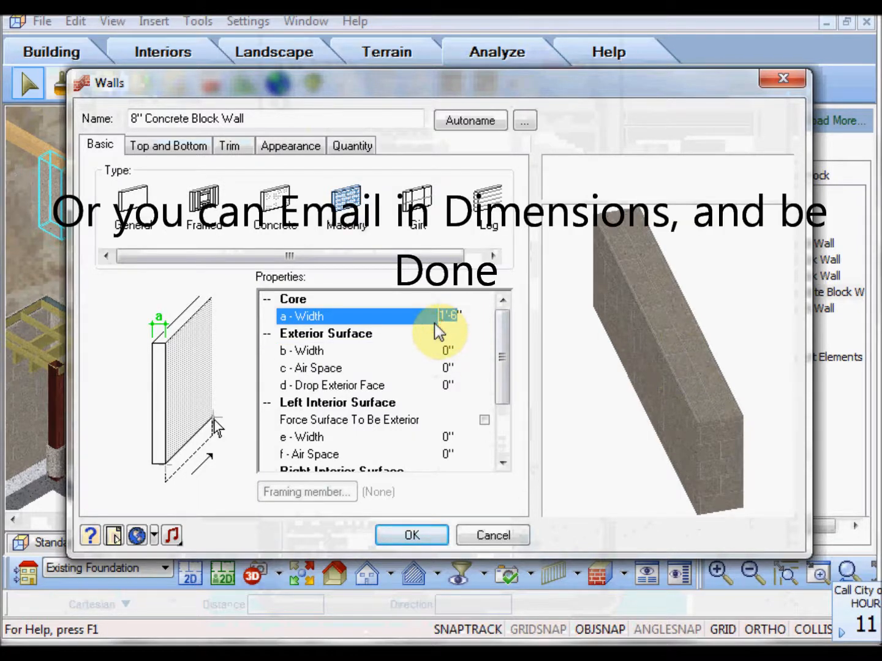
type("8")
left_click(447, 350)
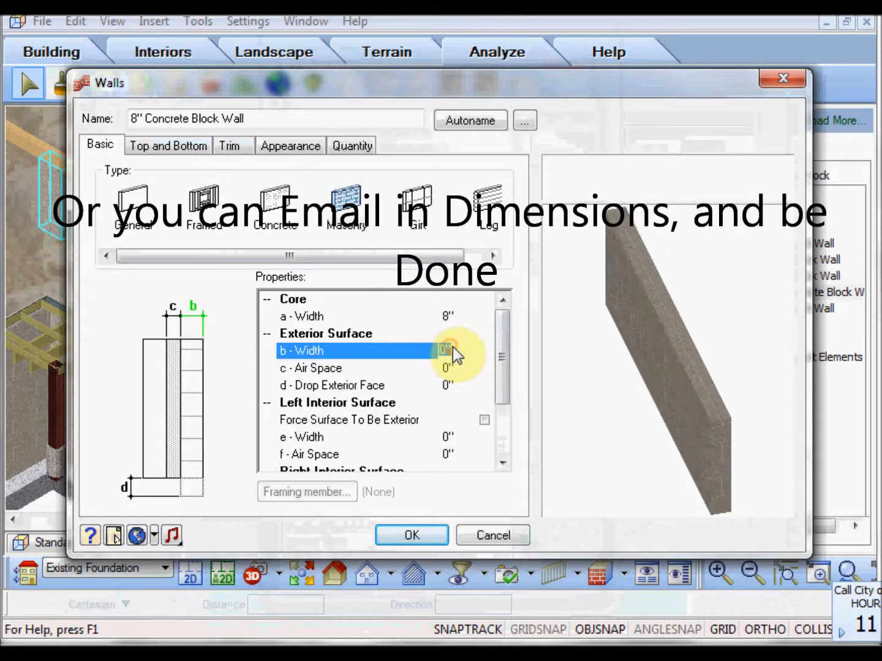
left_click(440, 538)
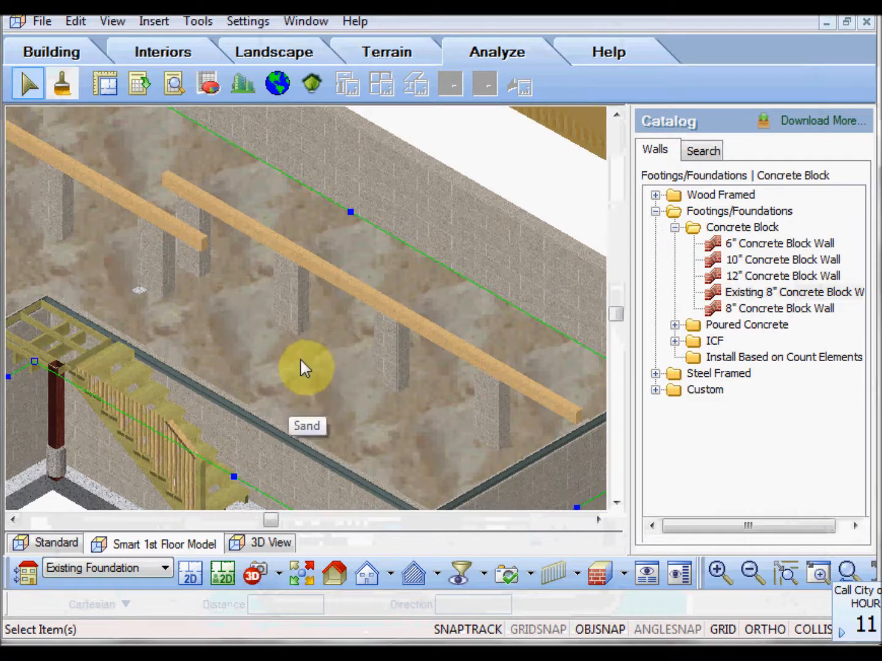
Turn off the dynamic cutaway so the whole house is shown.
scroll(305, 356, "down", 3)
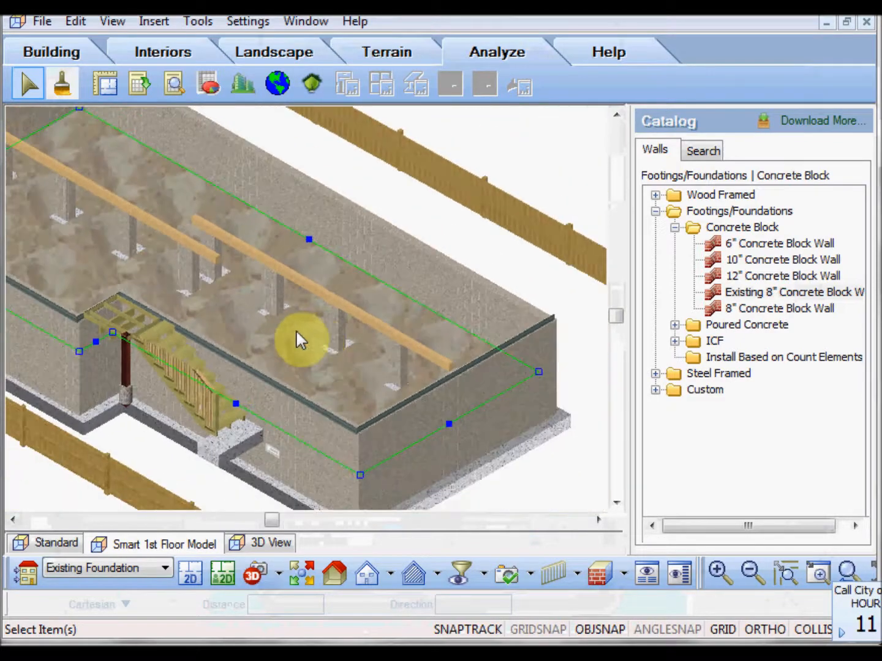
left_click(336, 573)
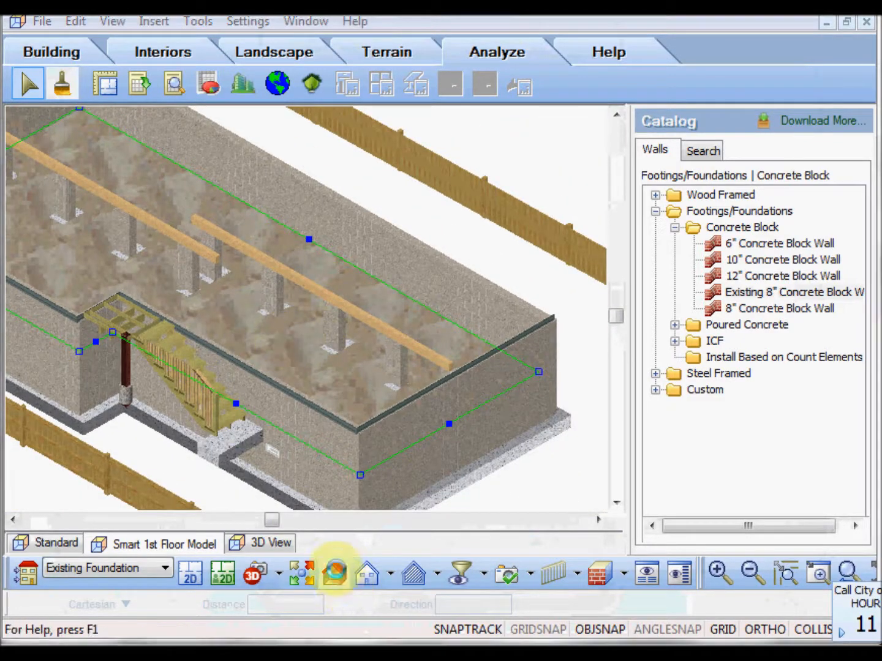
left_click(69, 175)
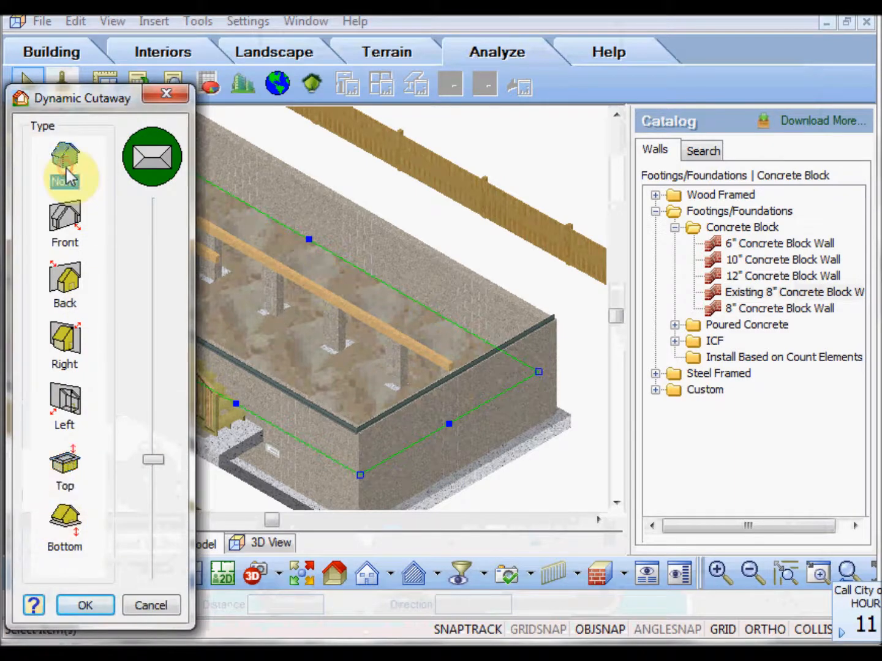
left_click(104, 608)
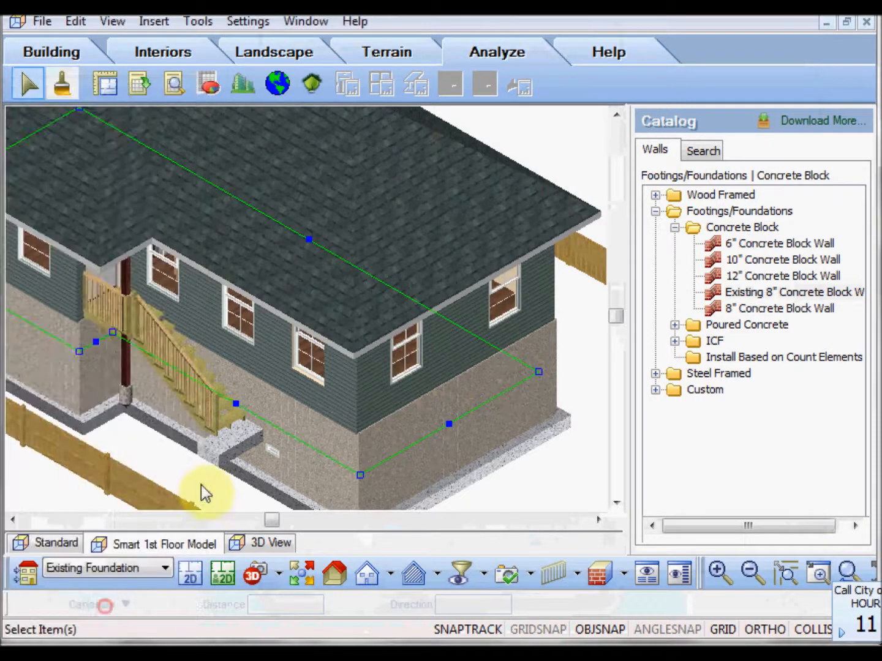
Select the double hung window above the stairs and start generating a quote from the house model.
left_click(224, 324)
scroll(225, 322, "down", 3)
scroll(225, 322, "down", 3)
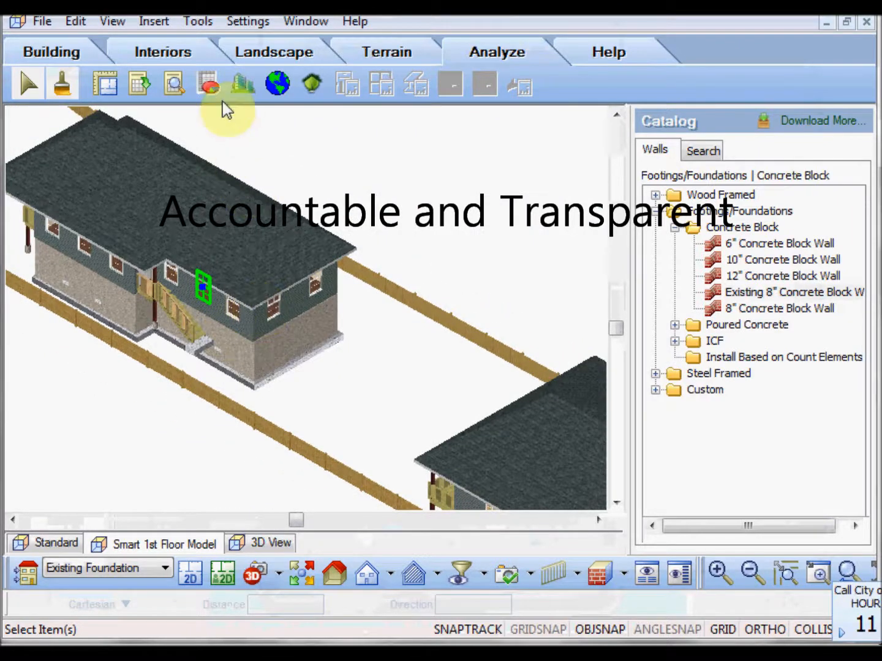
left_click(210, 87)
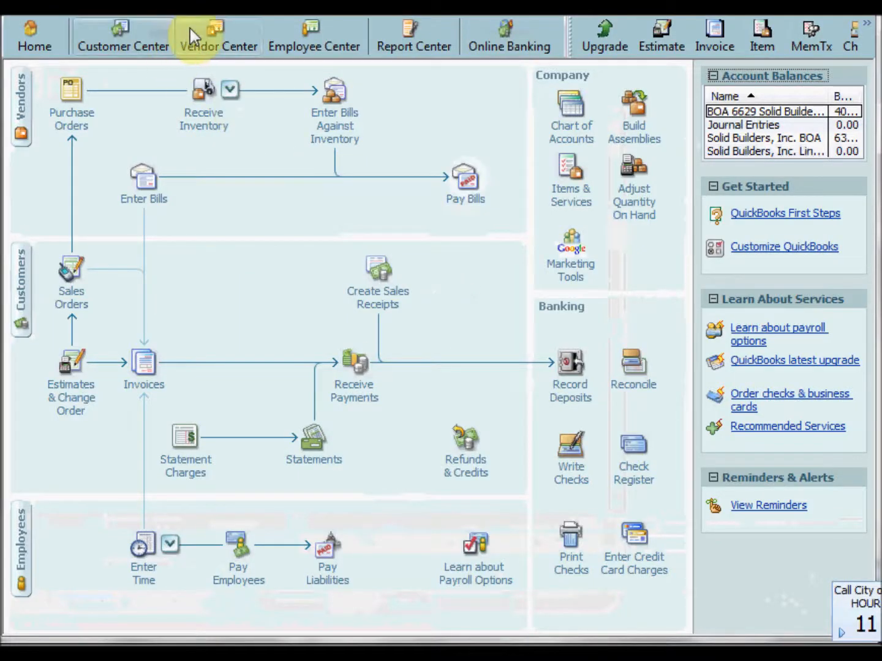
Switch to QuickBooks and browse the item list for the skylight and flashing service items and their prices.
left_click(161, 32)
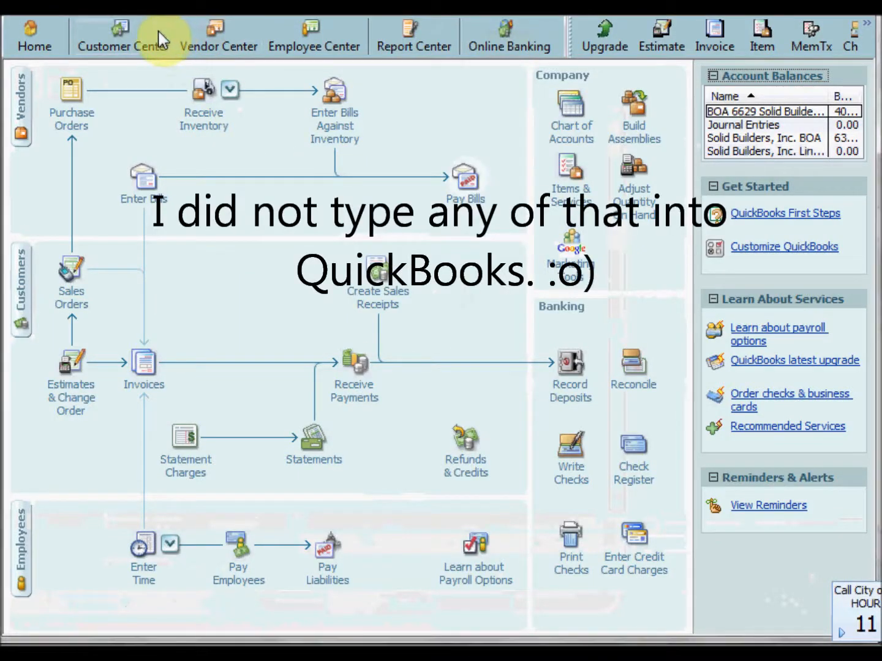
left_click(152, 10)
left_click(175, 50)
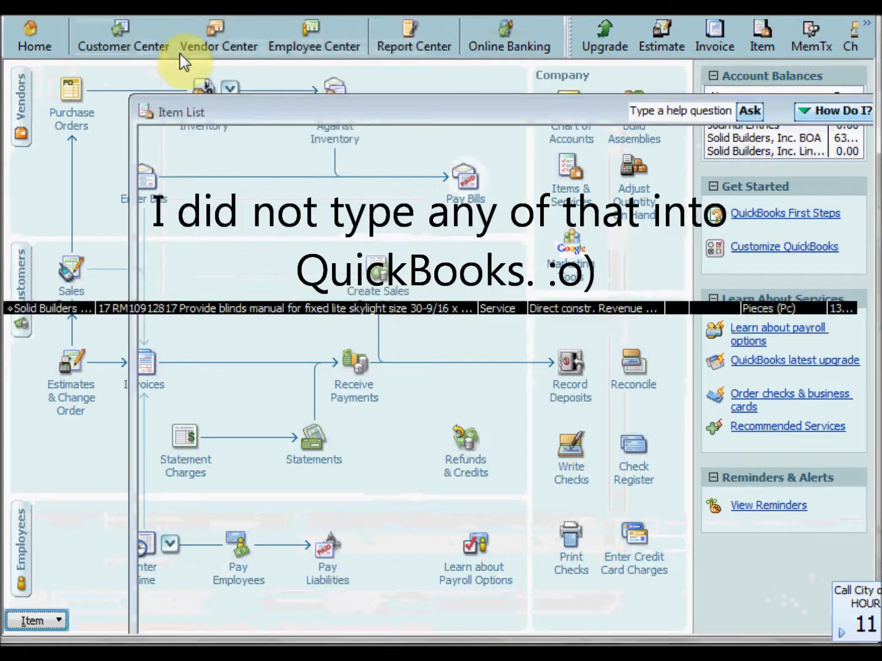
scroll(226, 232, "down", 9)
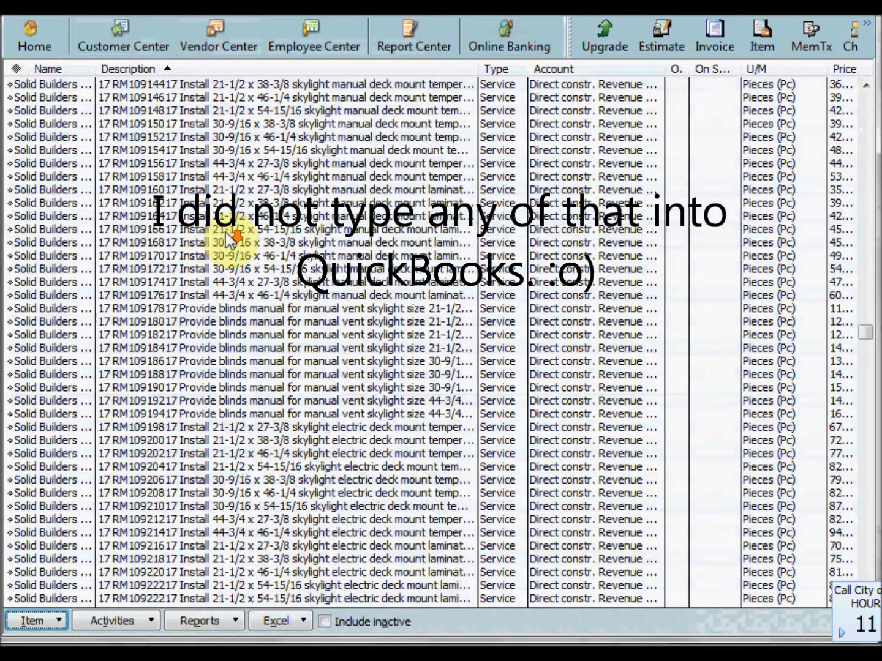
scroll(229, 230, "down", 19)
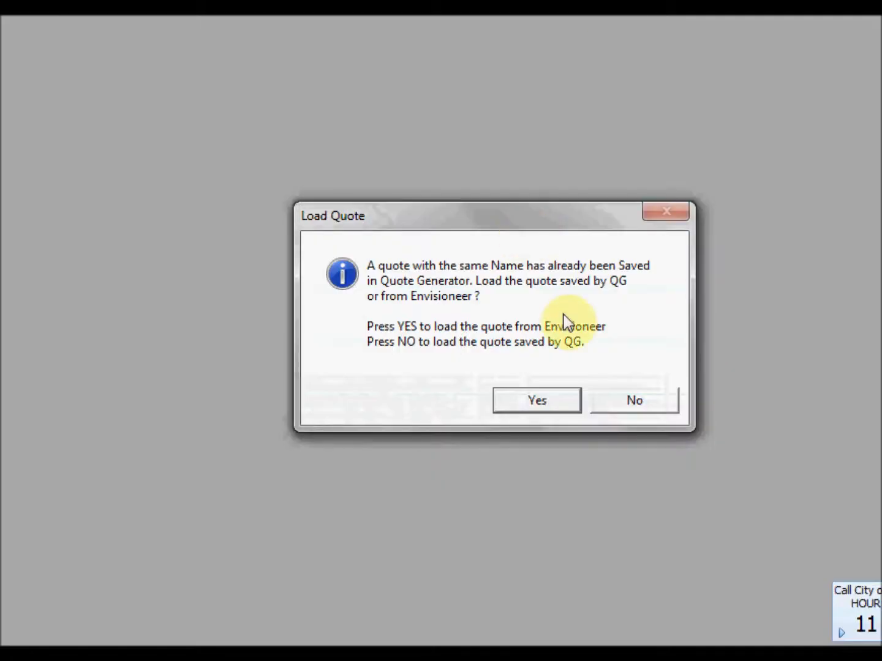
Load the quote from Envisioneer and arrange its window to show the item records and totals.
left_click(564, 398)
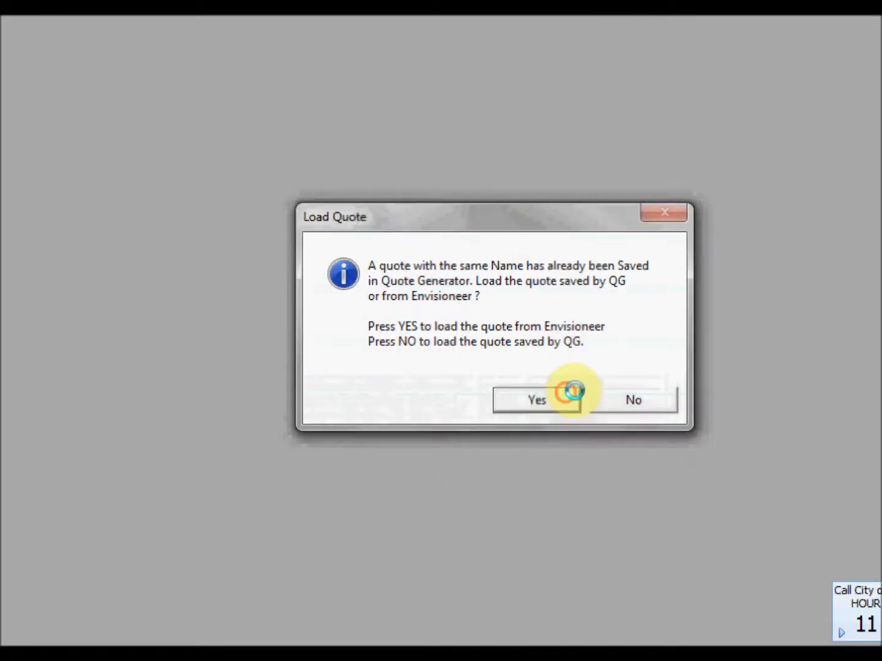
left_click(657, 374)
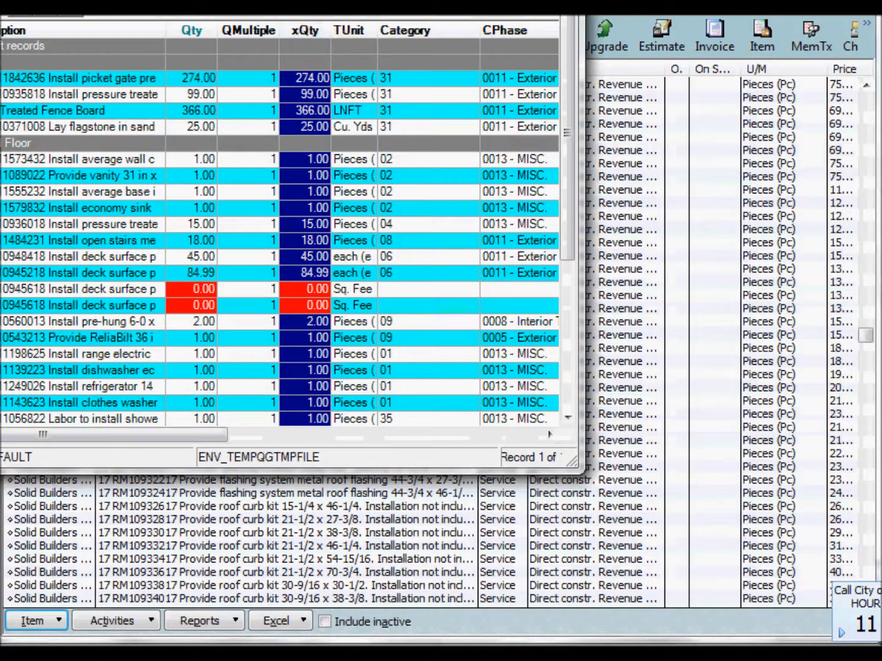
left_click_drag(228, 1, 390, 9)
left_click(183, 82)
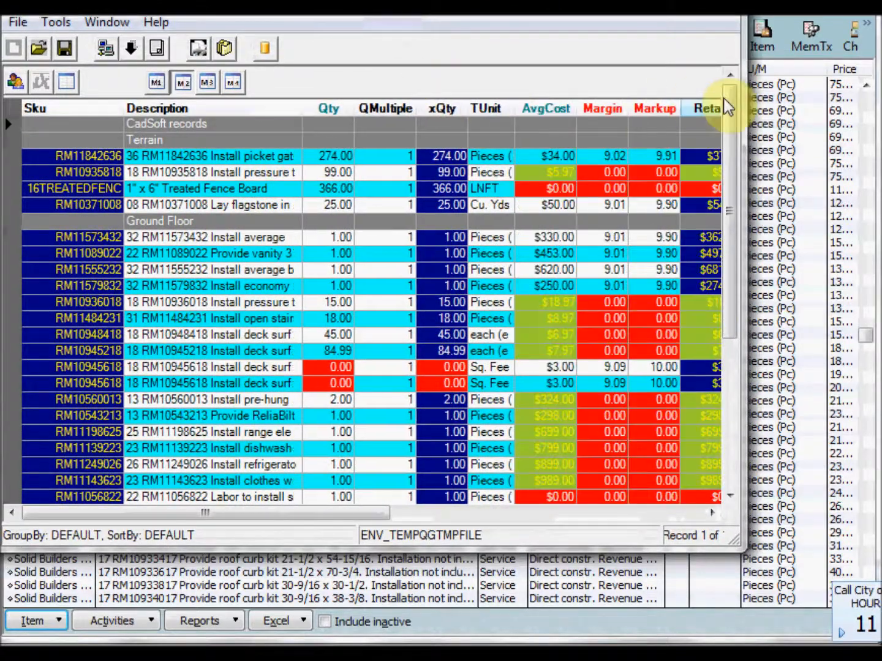
left_click_drag(725, 96, 729, 288)
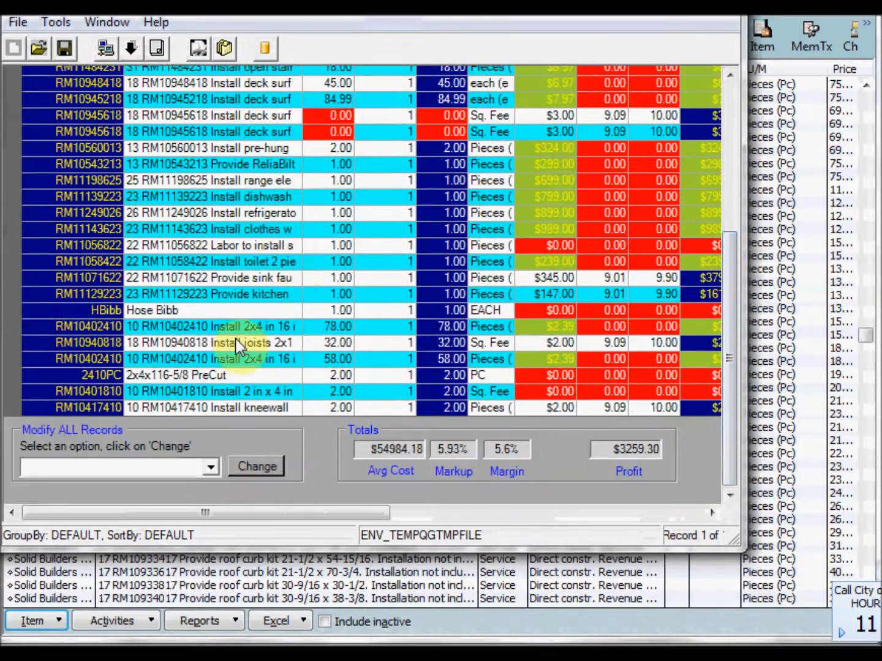
Apply a margin rate of 0 to all records in the quote.
left_click(210, 467)
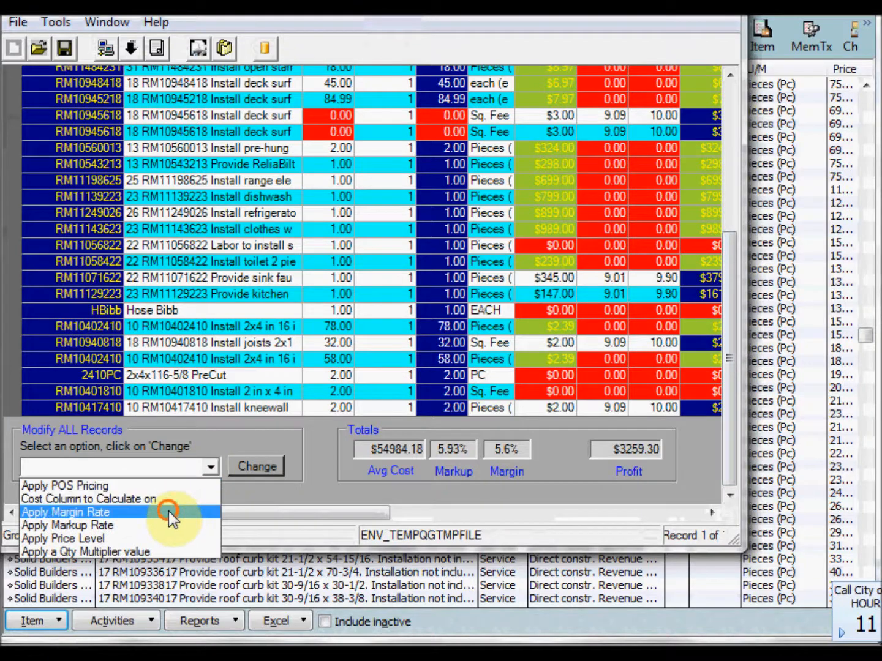
left_click(172, 513)
left_click(262, 467)
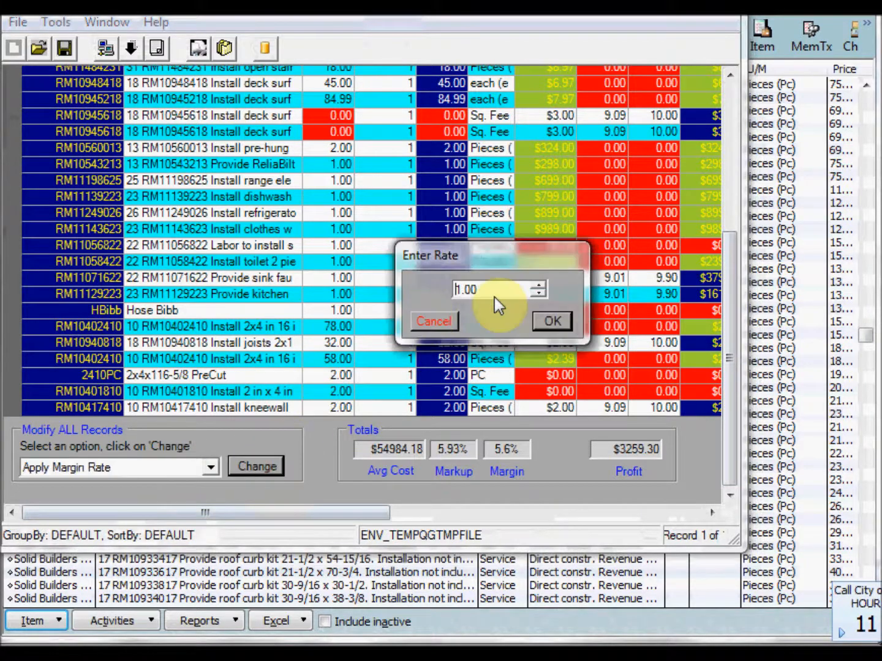
left_click(537, 296)
left_click(553, 321)
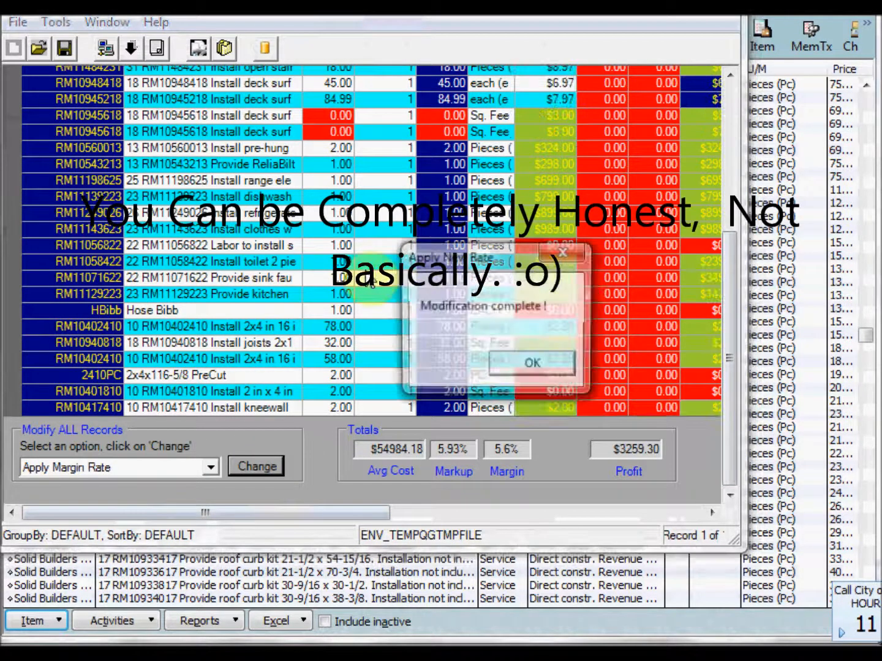
left_click(510, 363)
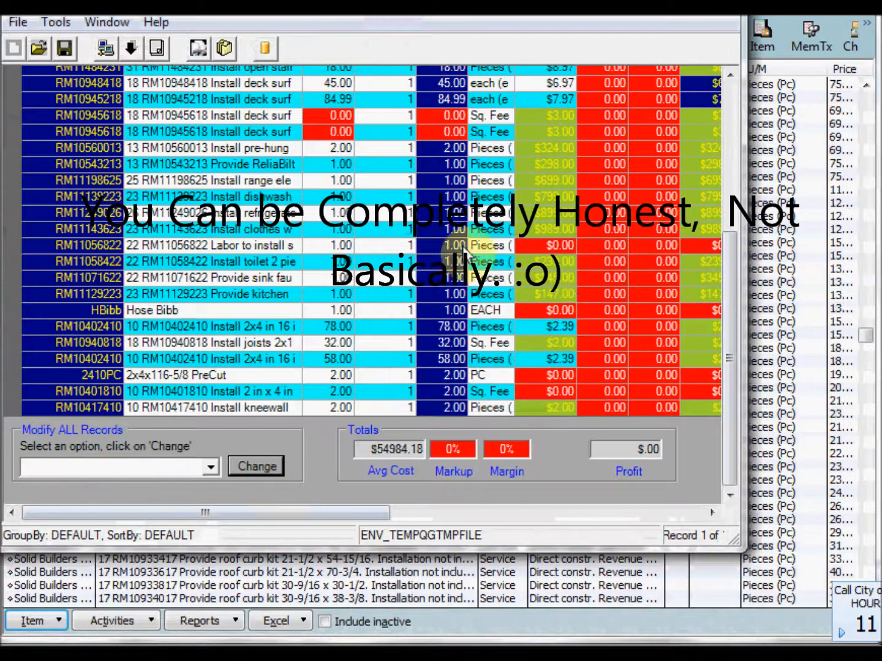
Examine the quote's item quantities and costs down to the Existing Foundation records.
left_click(335, 230)
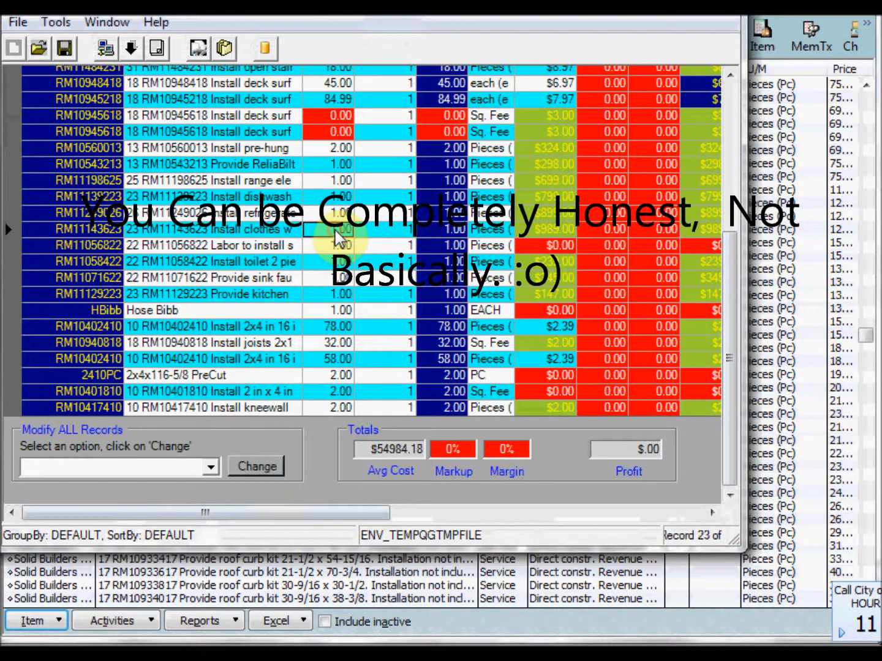
scroll(338, 234, "down", 1)
scroll(336, 234, "down", 15)
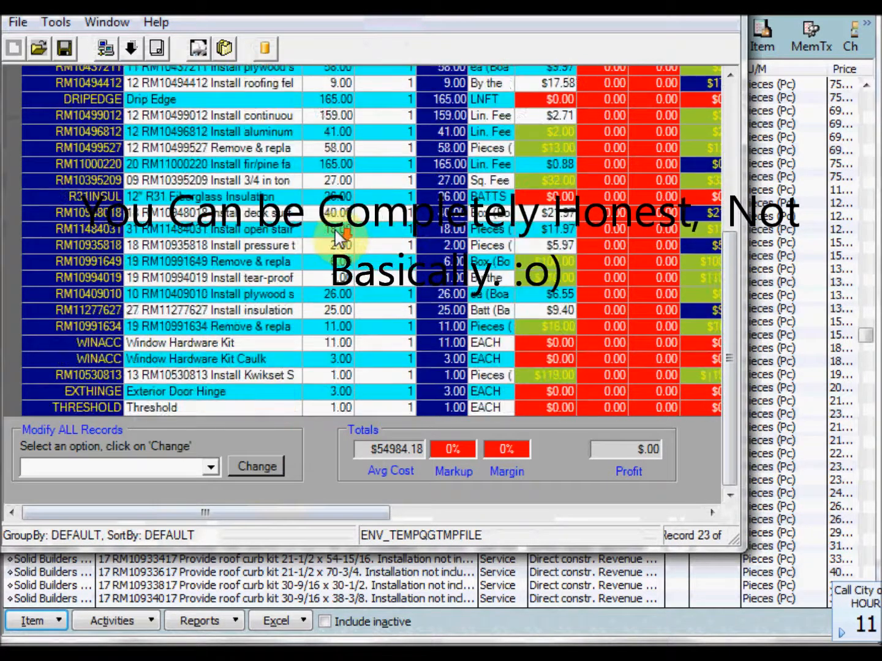
scroll(335, 230, "down", 10)
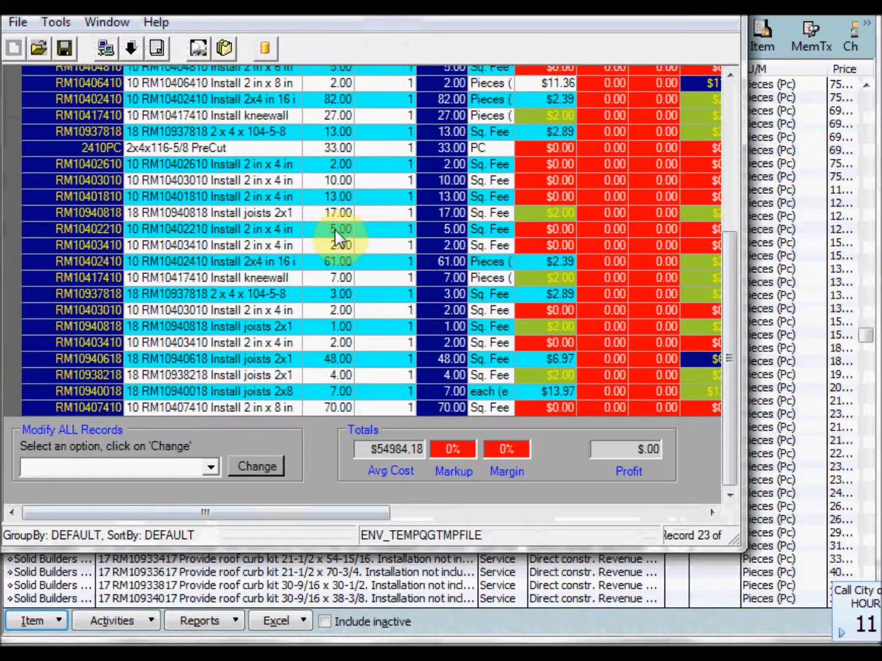
scroll(334, 230, "down", 5)
scroll(334, 230, "down", 5)
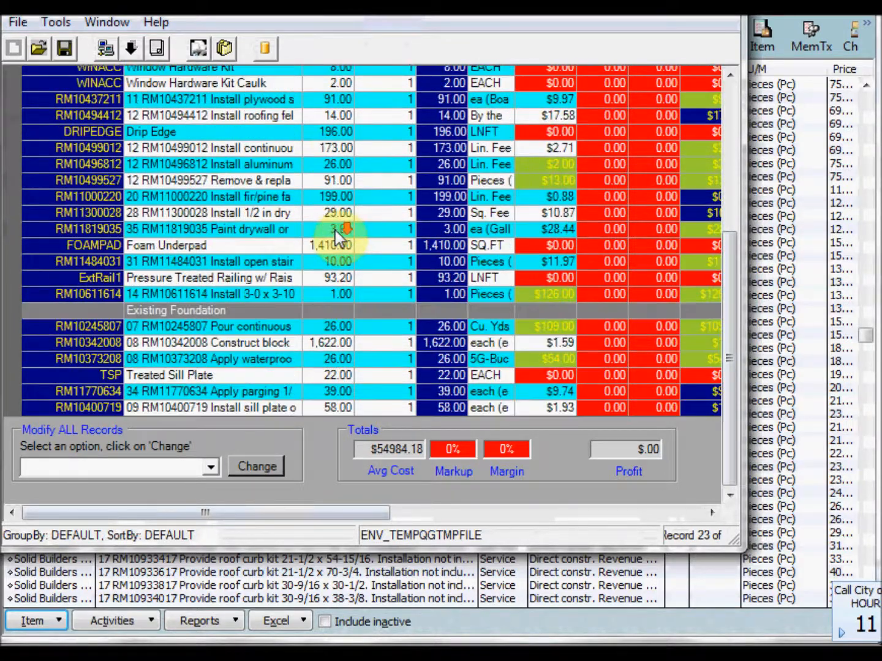
Copy the text "Construct block wal" from the description of the block wall record RM10342008 under Existing Foundation.
scroll(335, 231, "down", 5)
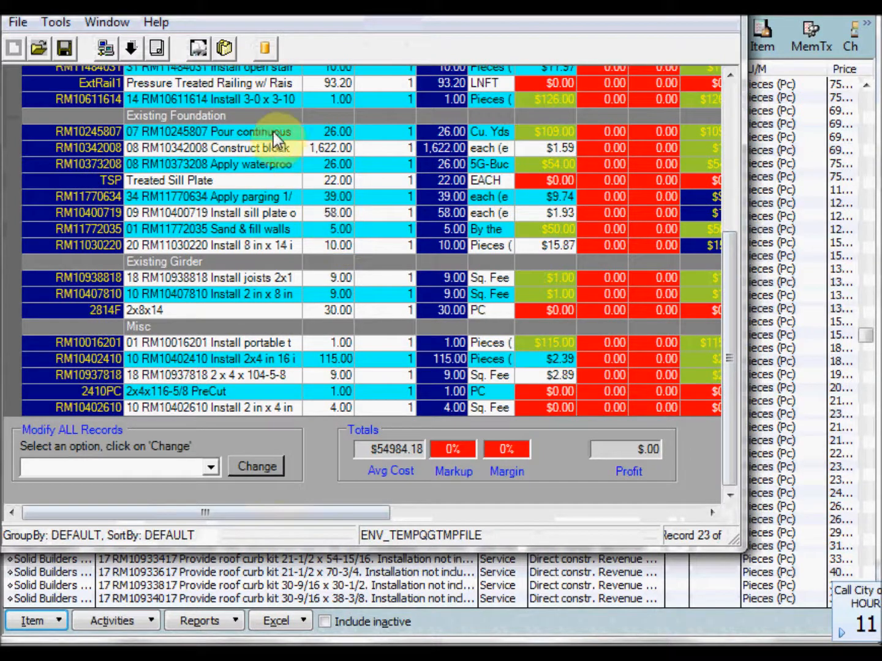
left_click(272, 149)
left_click(272, 148)
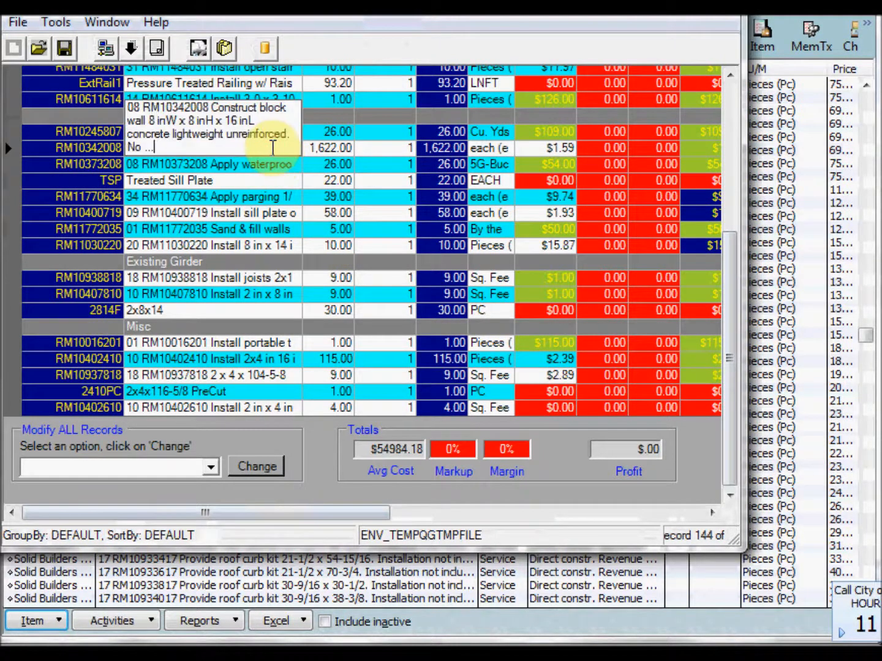
left_click(211, 109)
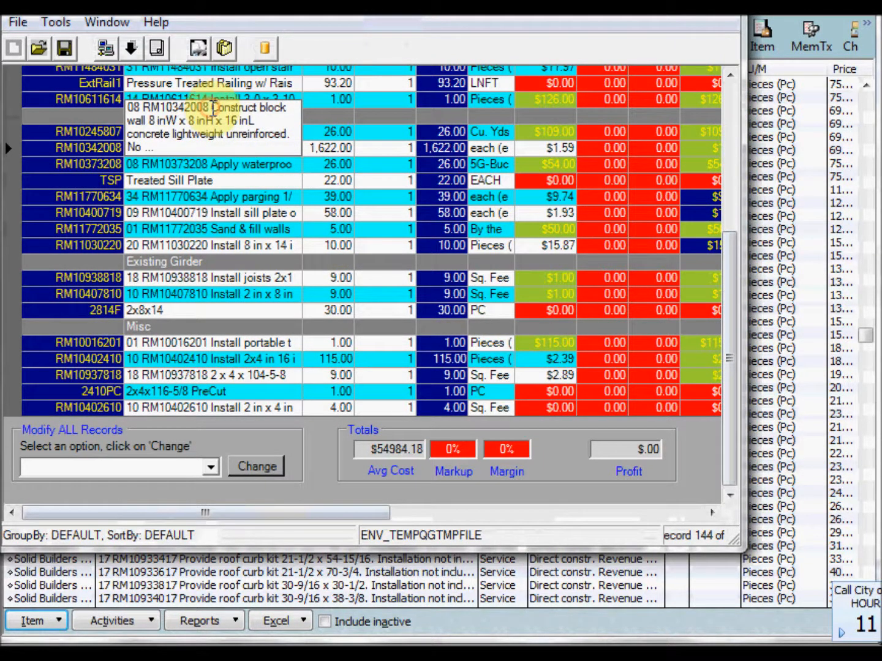
left_click_drag(211, 108, 146, 125)
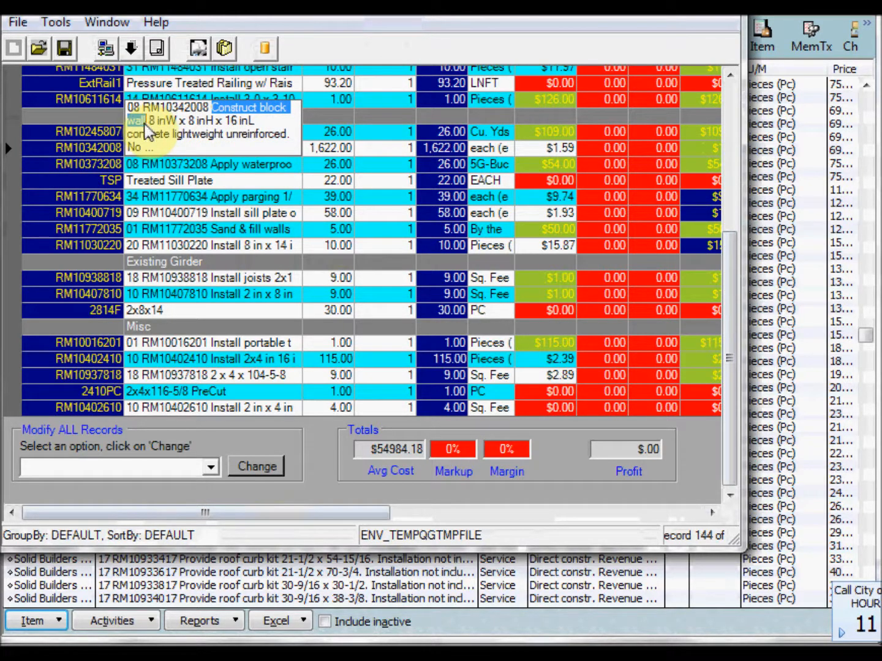
right_click(136, 119)
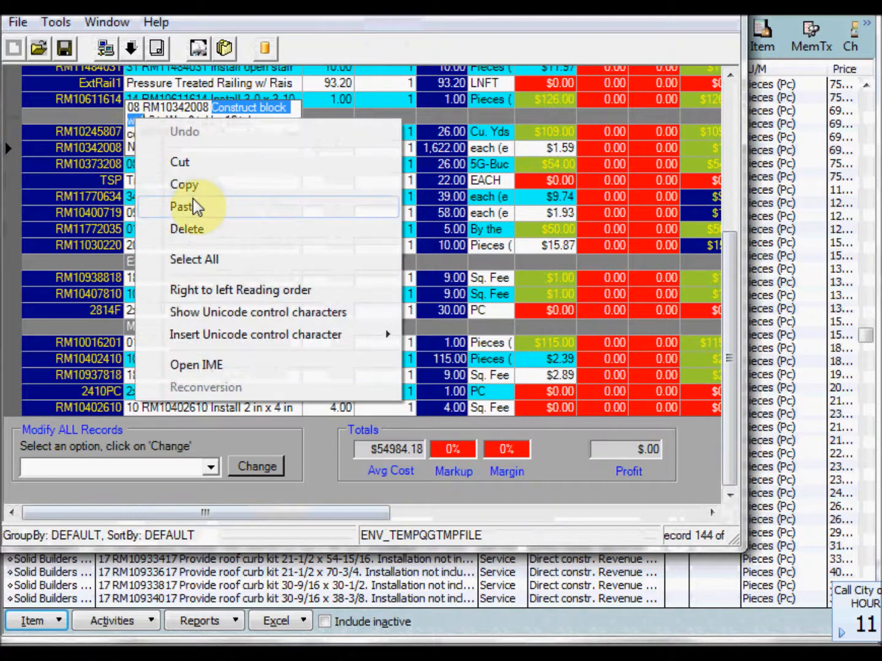
left_click(191, 184)
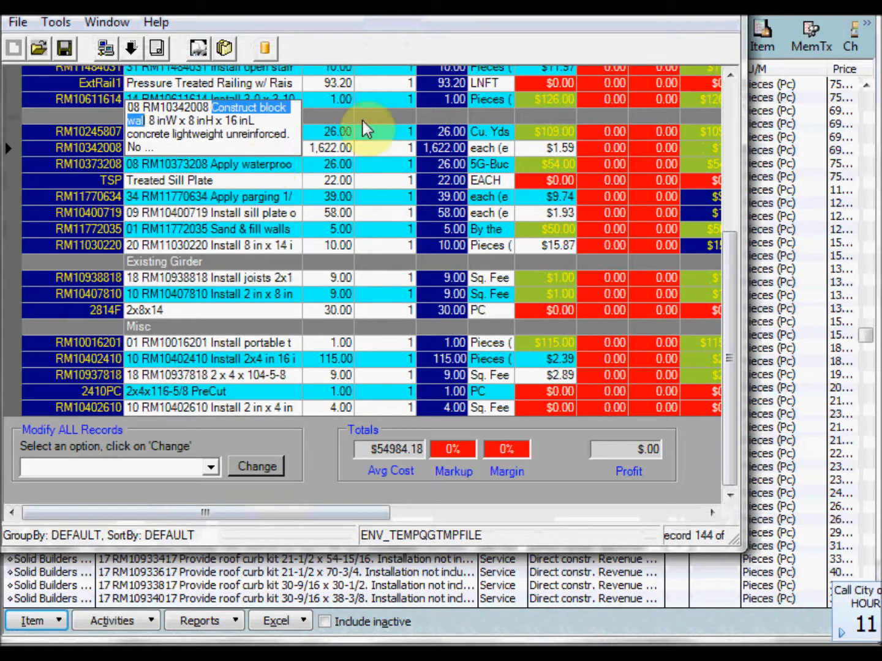
left_click(435, 103)
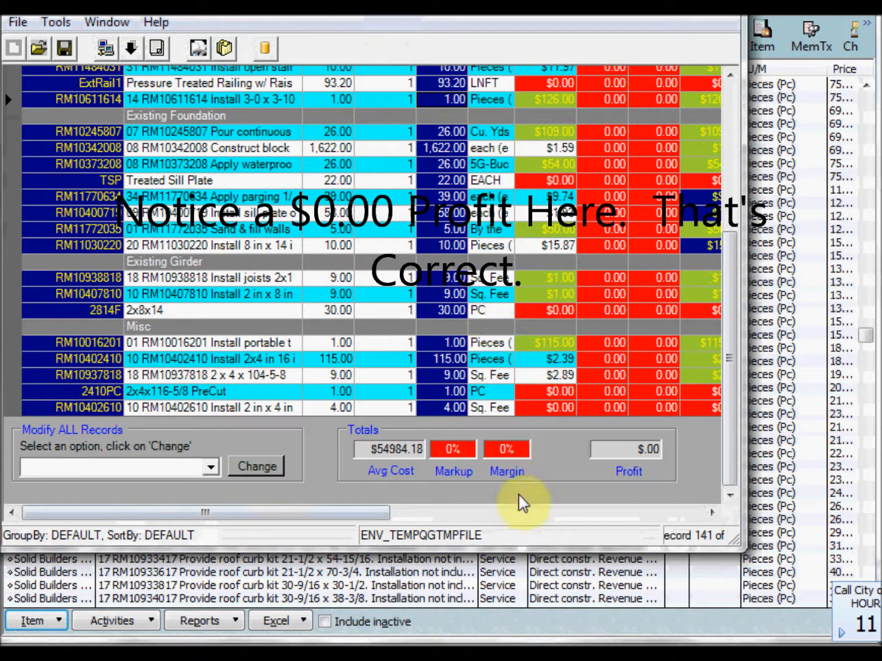
Switch to Clear Estimates, save the project title and description changes, and search all part categories for the copied text "Construct block wal".
left_click(710, 512)
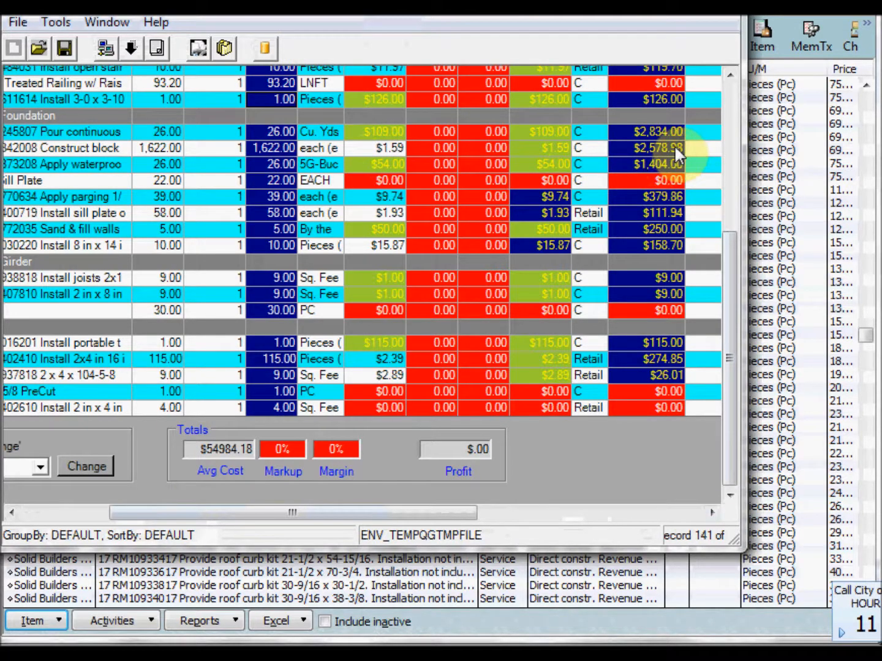
left_click(428, 510)
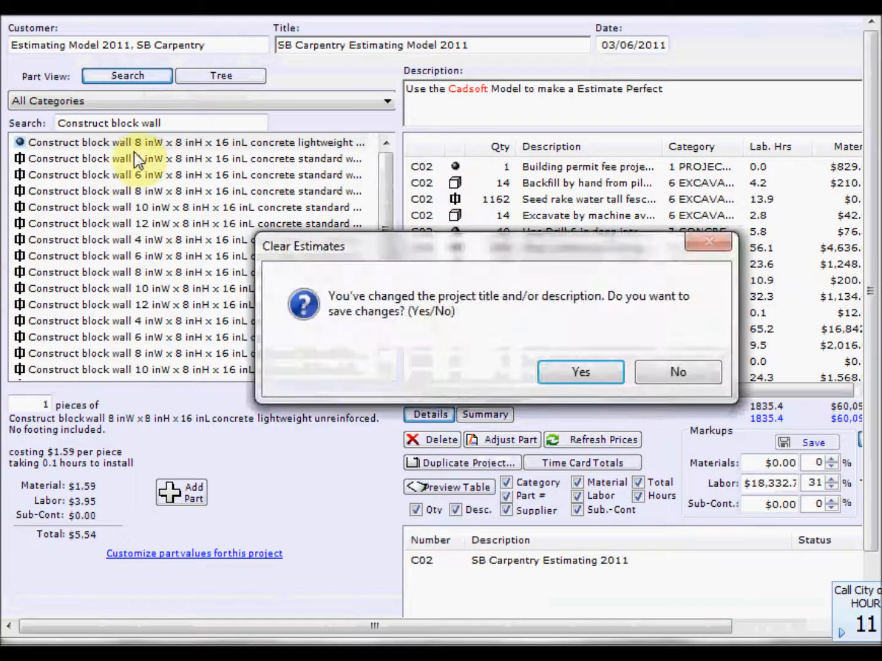
left_click(582, 373)
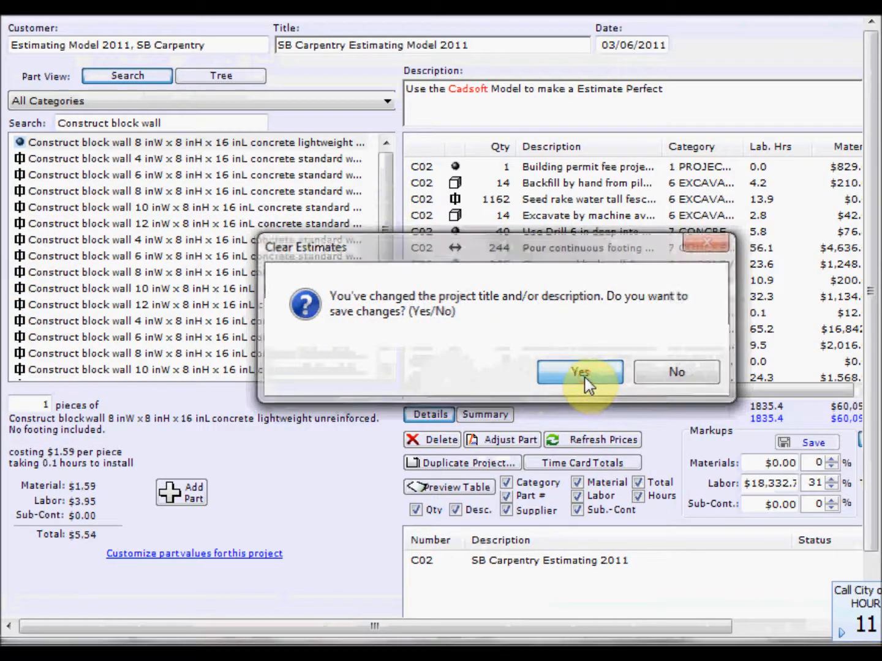
left_click_drag(171, 120, 59, 123)
right_click(69, 120)
left_click(118, 208)
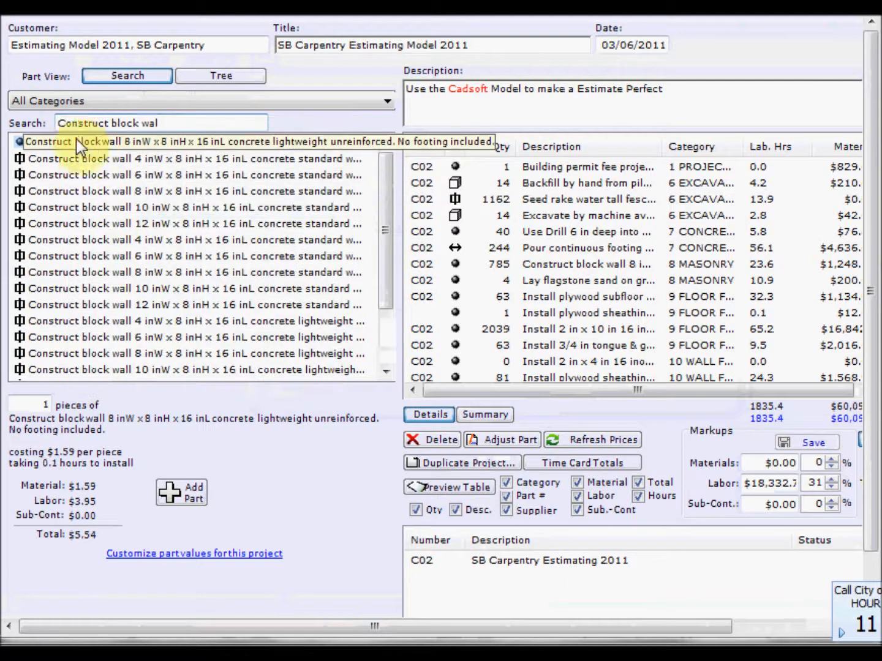